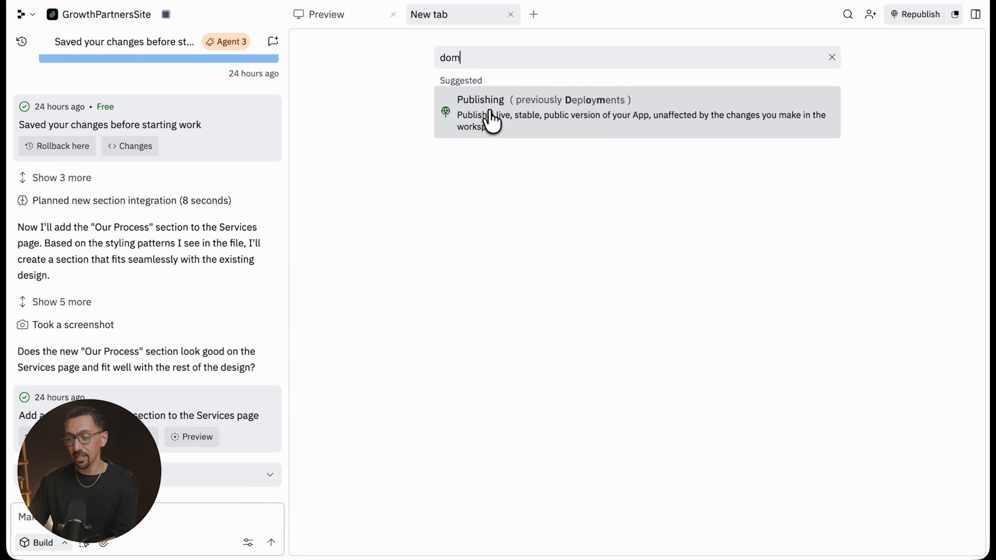
Step: In the app's publishing settings, start manually connecting the domain strategicgrowth.partners from another registrar
left_click(490, 119)
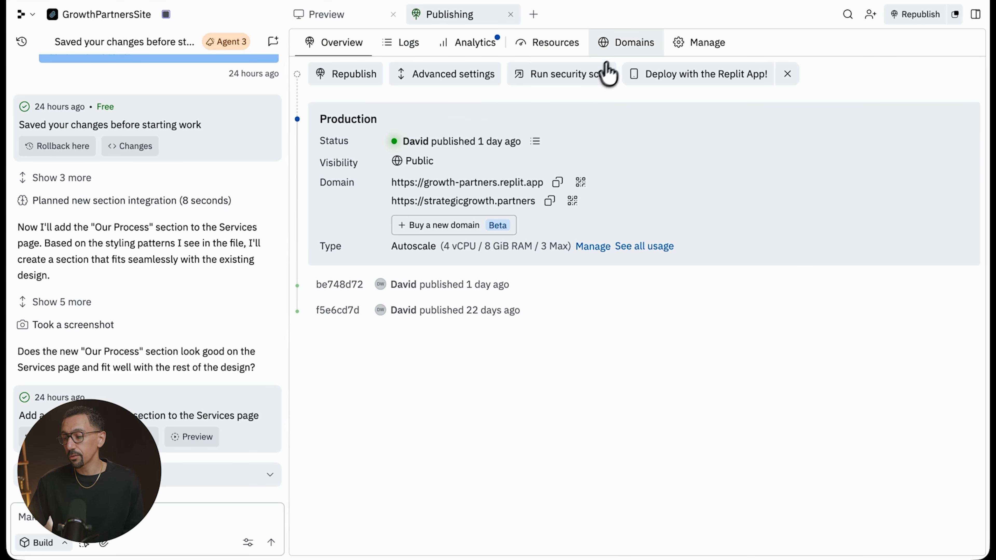
left_click(632, 44)
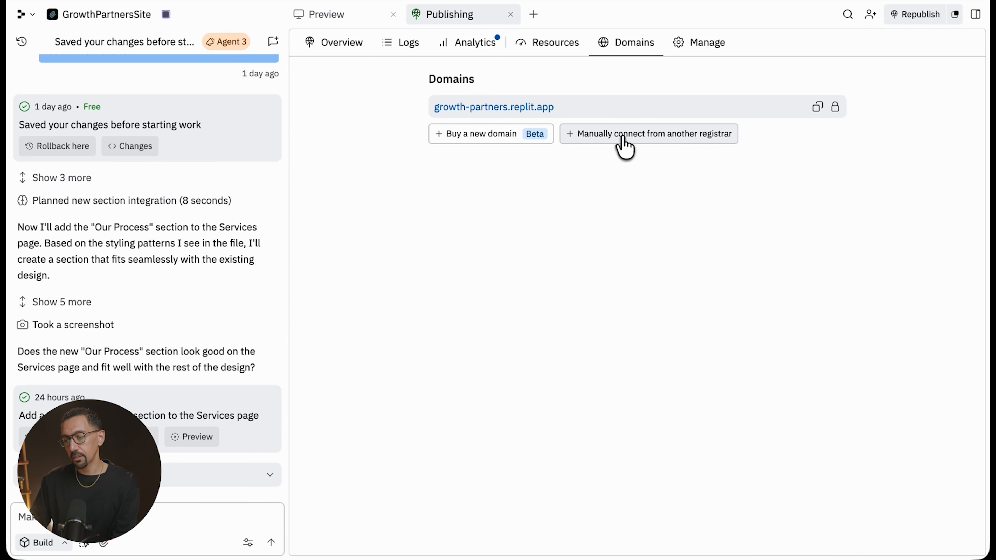
left_click(623, 136)
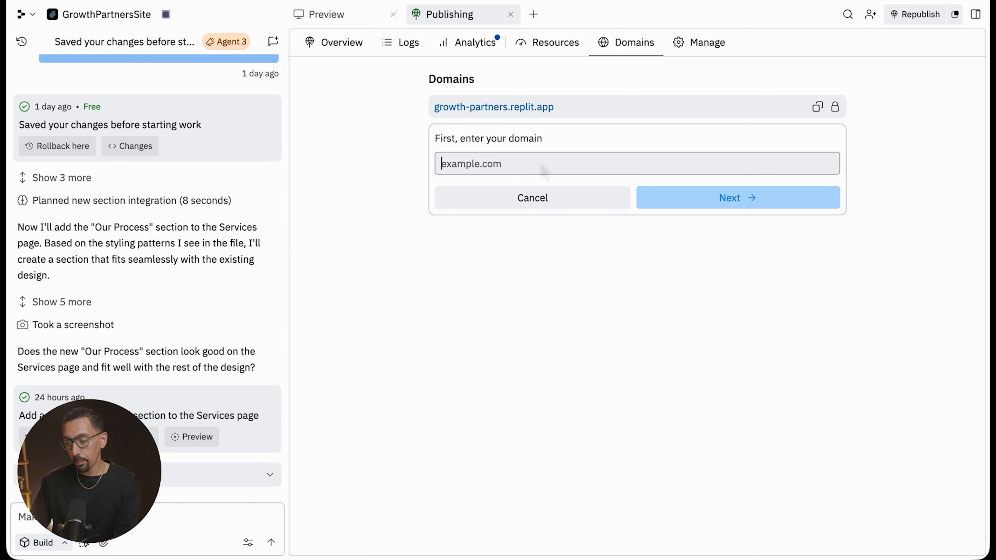
type("strategicgrowth.partners")
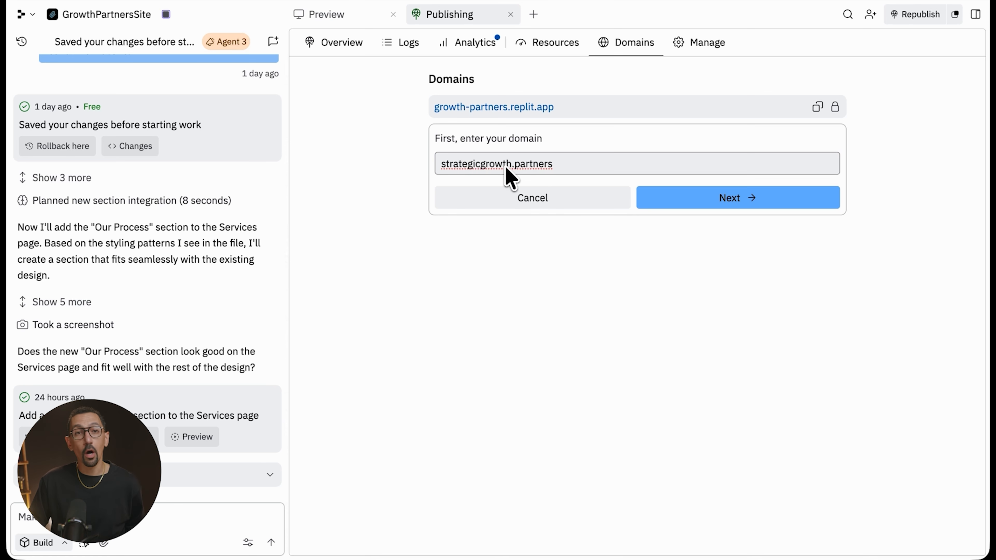
left_click(690, 202)
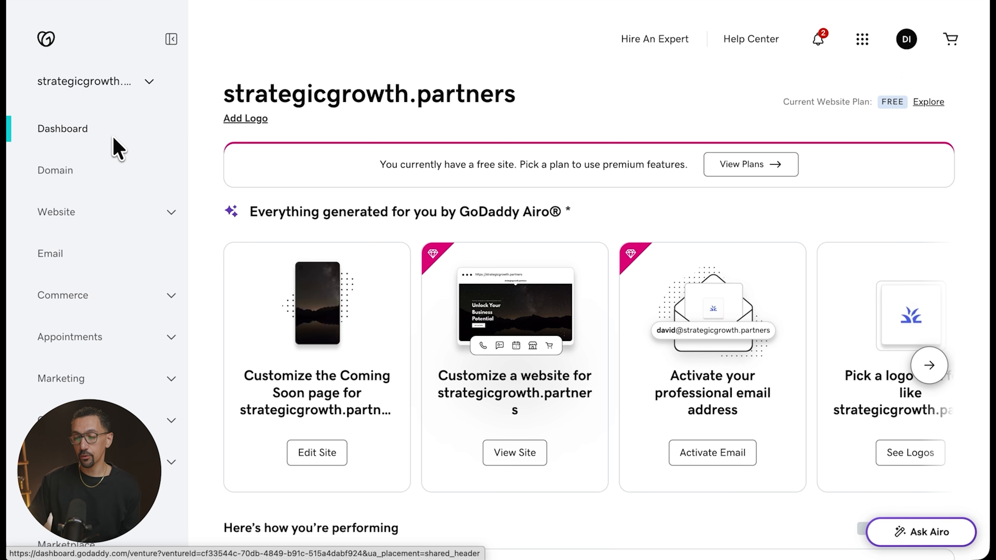
Step: Switch to GoDaddy and open the DNS settings of the domain strategicgrowth.partners
left_click_drag(520, 97, 211, 111)
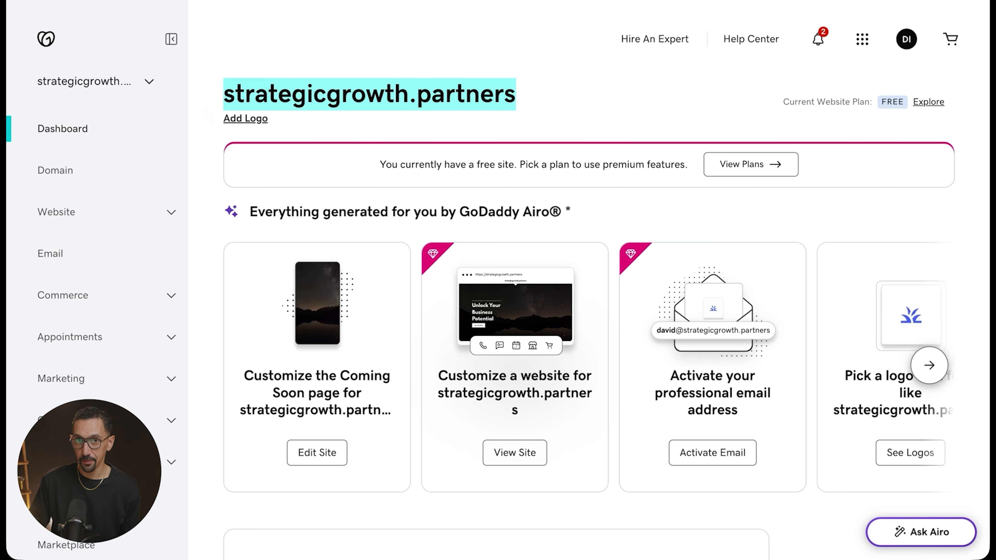
left_click(227, 101)
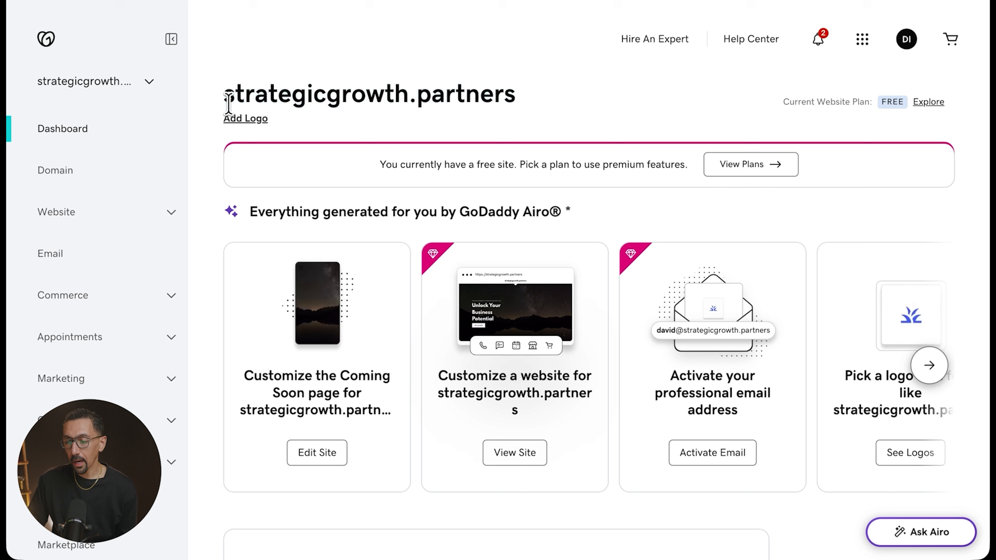
left_click(54, 175)
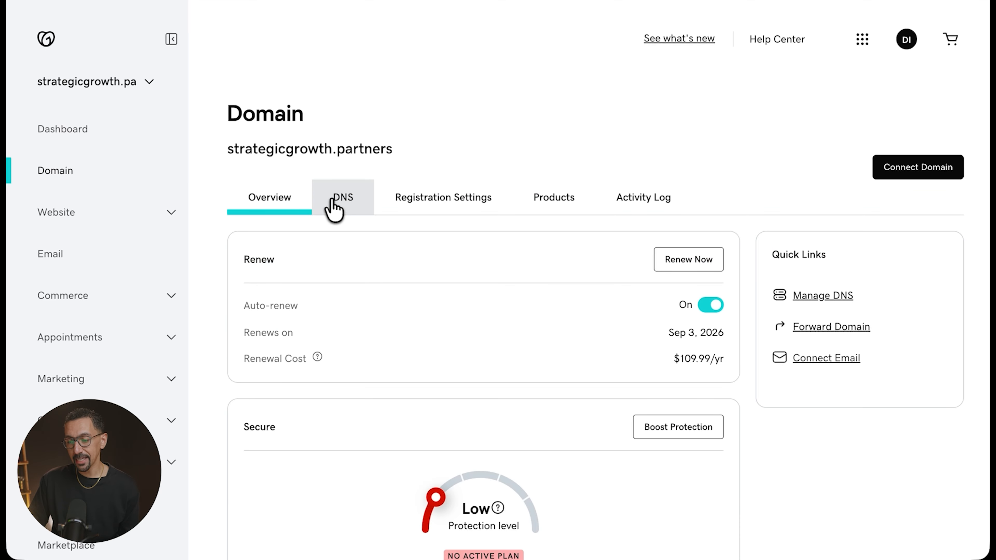
left_click(348, 204)
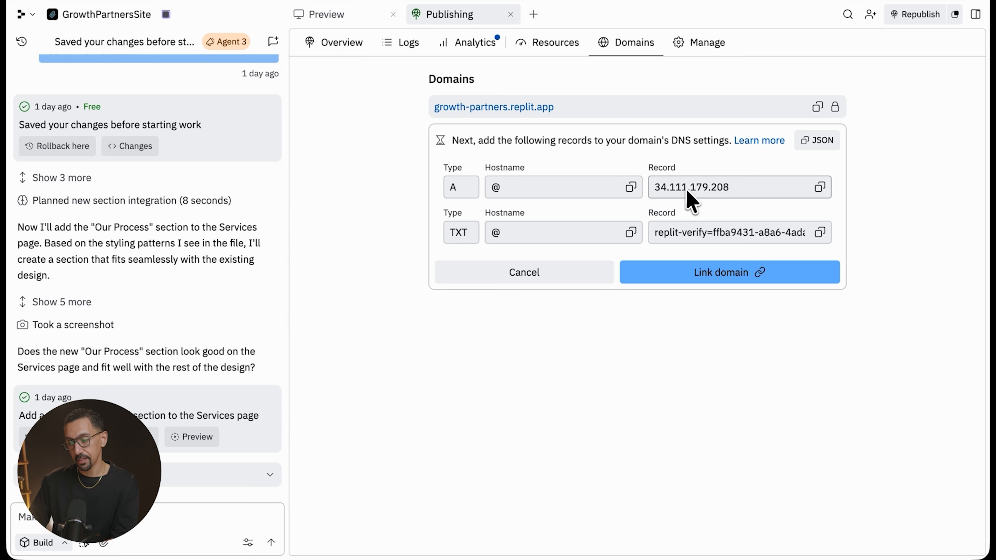
Step: Copy the A record's IP from Replit and fill in a new GoDaddy A record with name @ and value 34.111.179.208
left_click(820, 189)
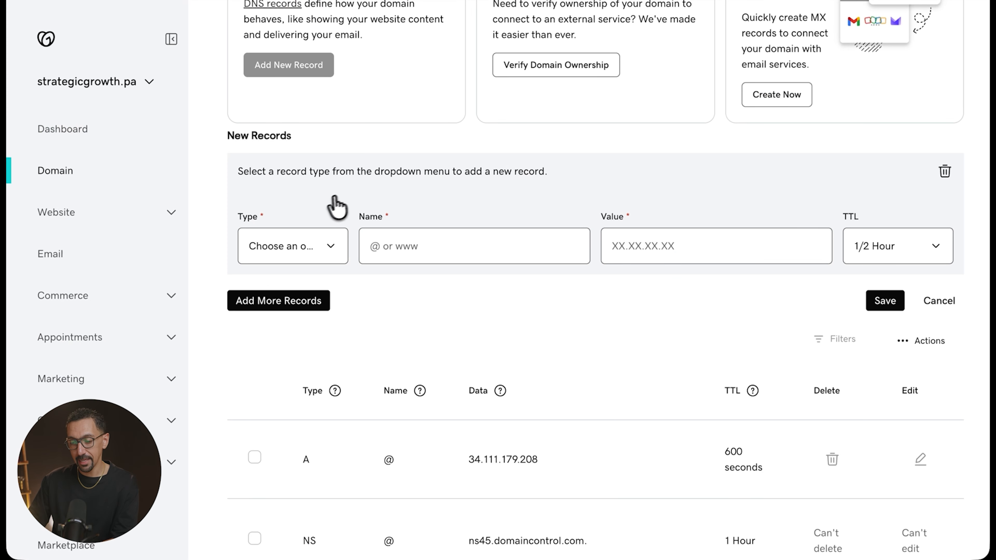
left_click(308, 247)
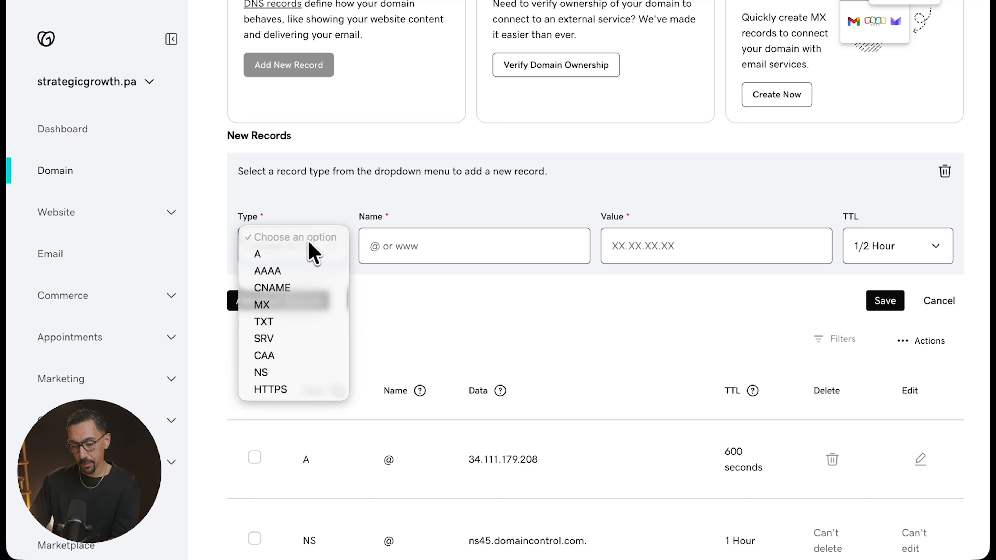
left_click(263, 255)
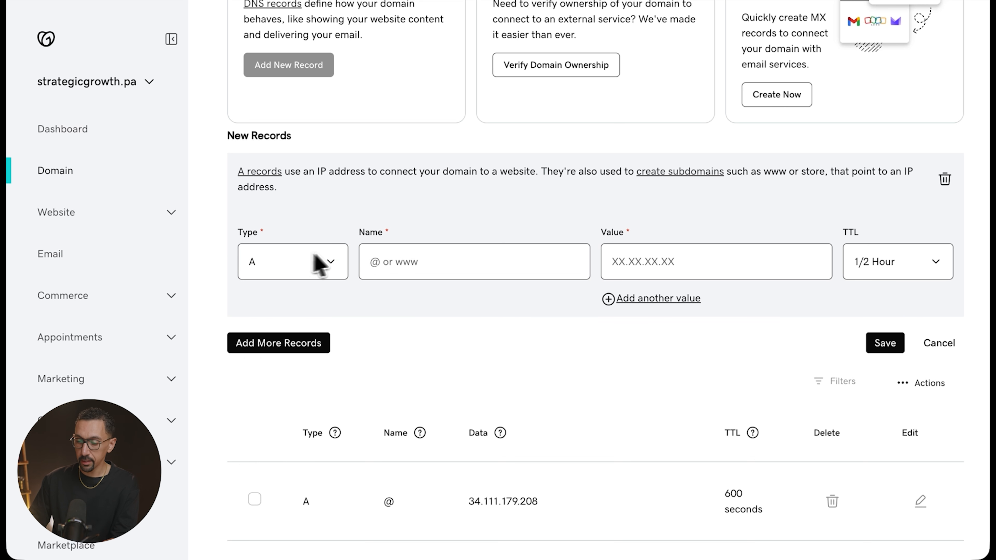
left_click(393, 262)
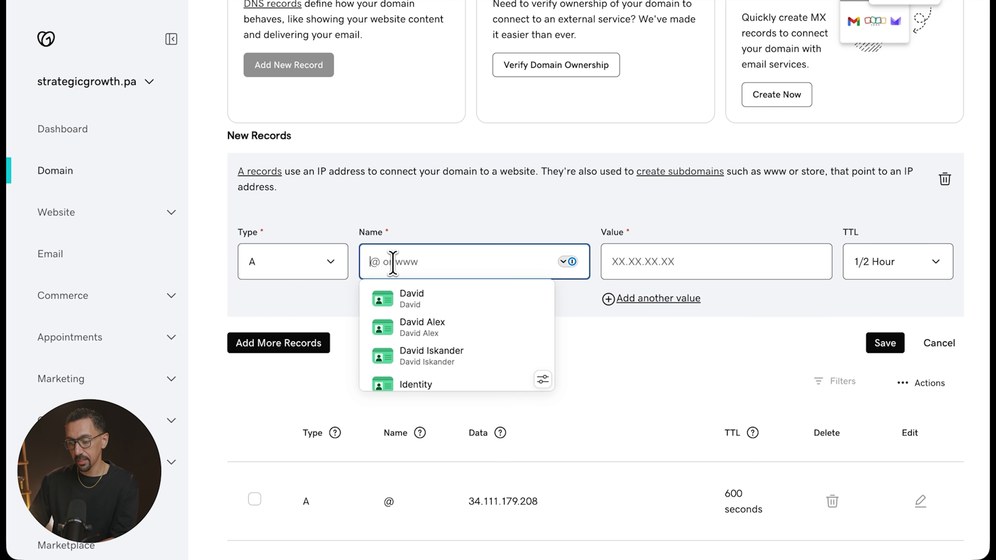
type("@")
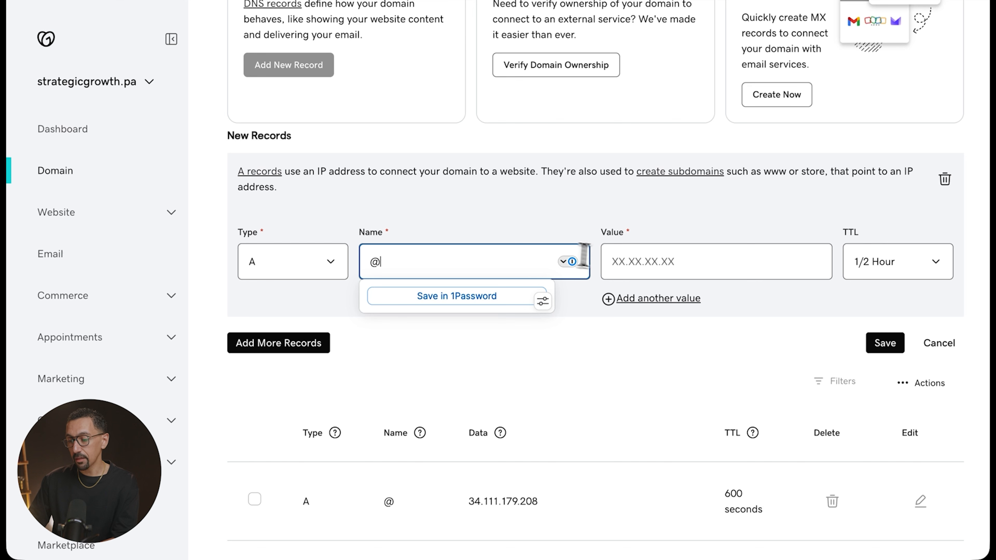
left_click(636, 261)
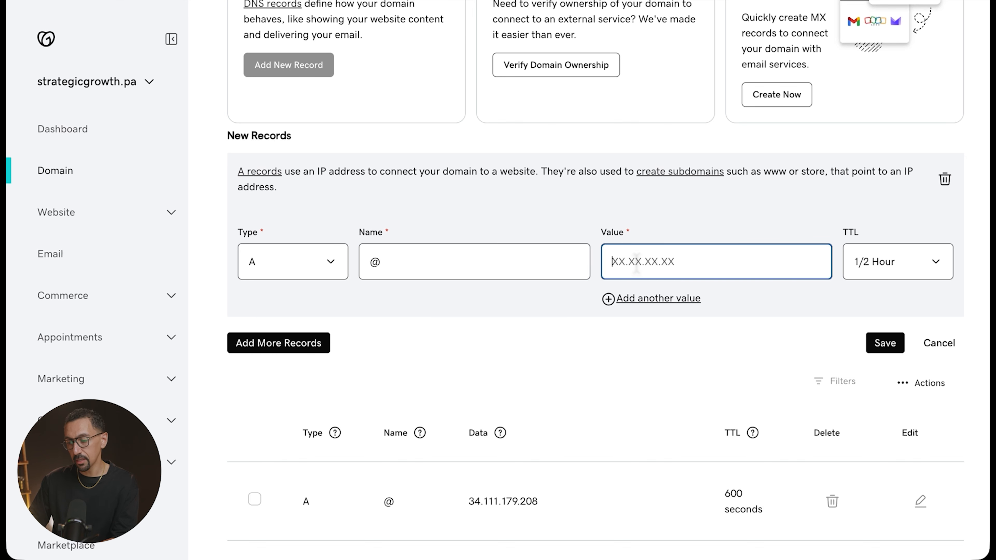
key("ctrl+v")
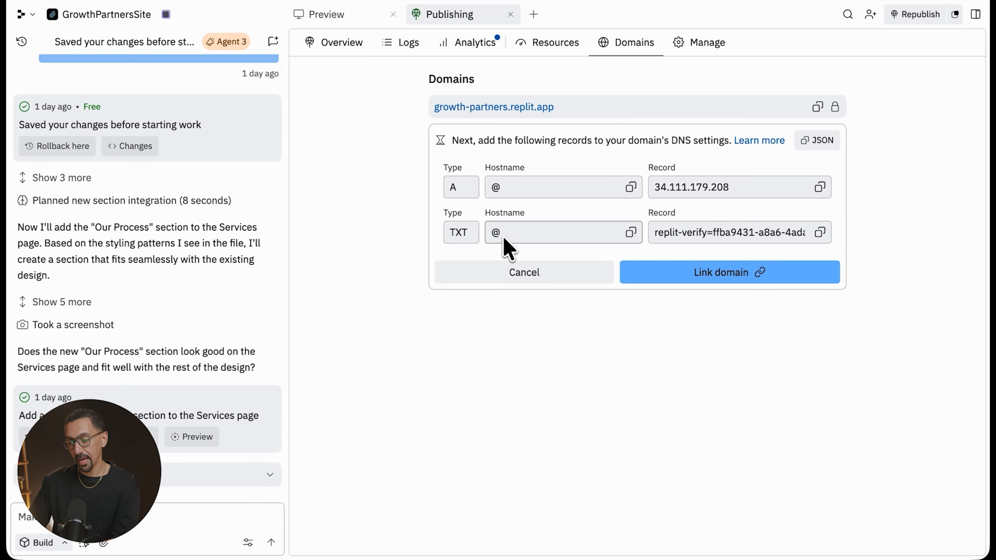
Step: Add a TXT record named @ with the verification value copied from Replit, and save all the new DNS records
left_click(820, 233)
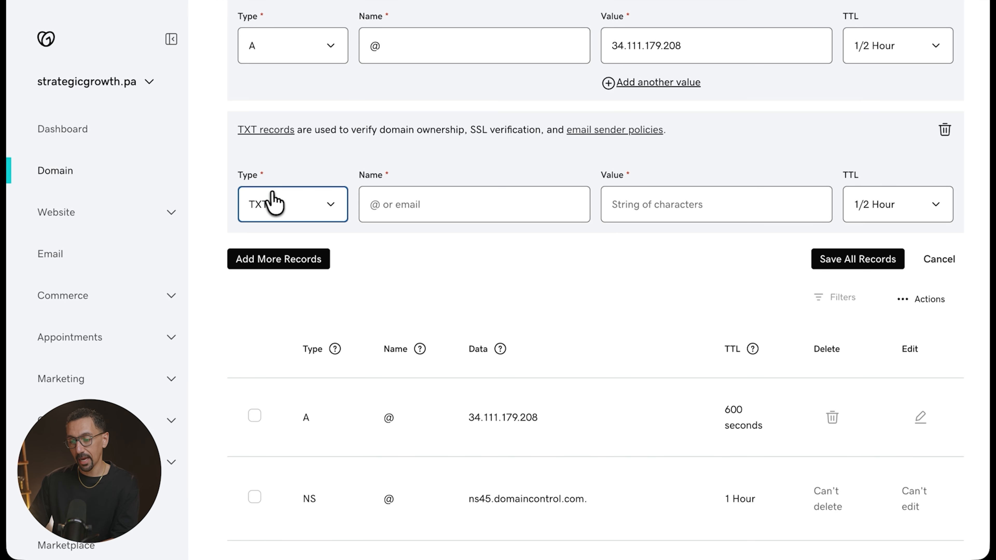
left_click(274, 207)
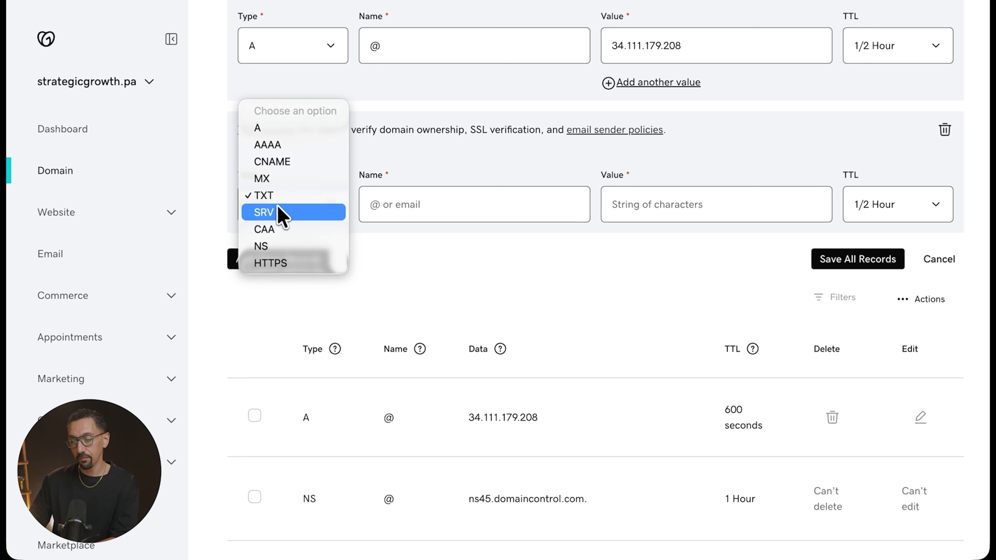
left_click(267, 196)
left_click(401, 204)
type("@")
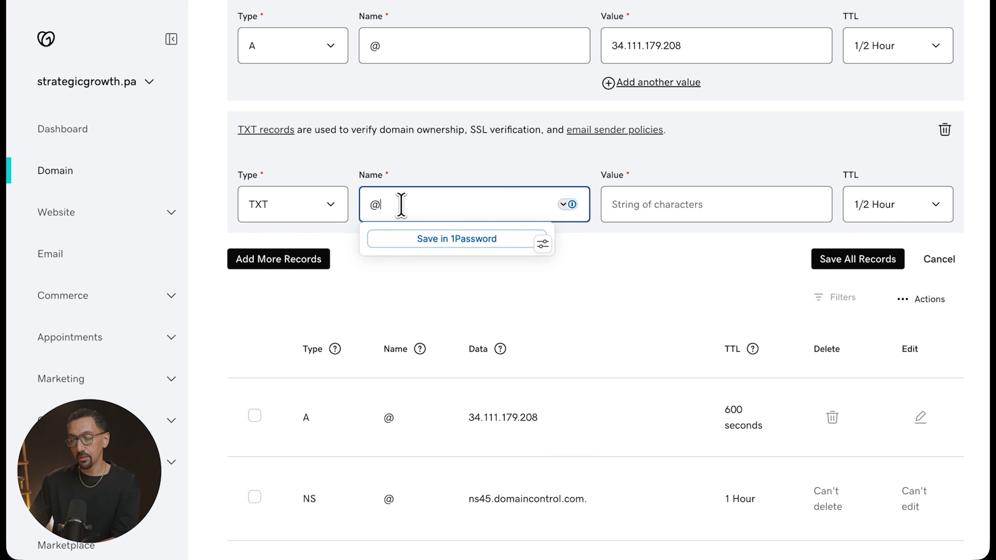
left_click(632, 208)
key("ctrl+v")
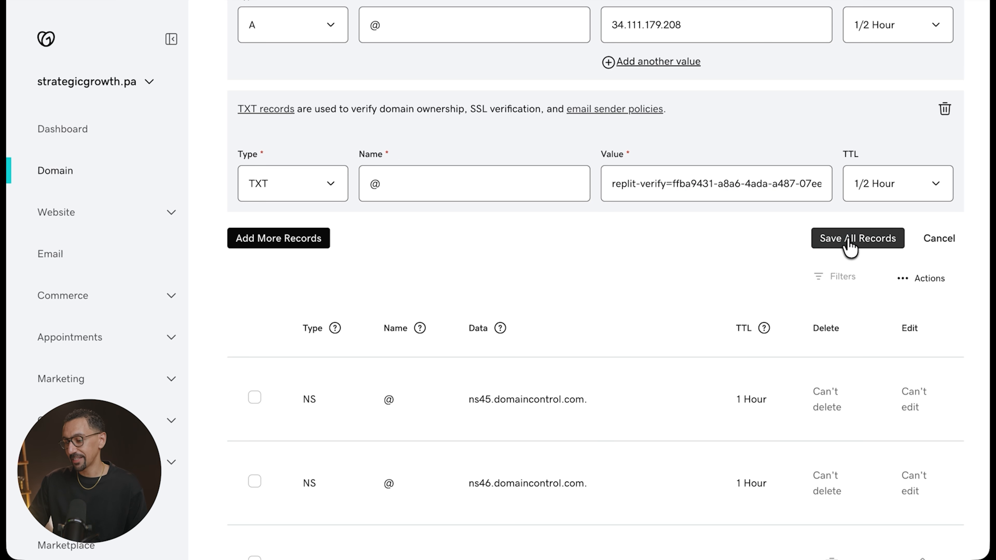
left_click(849, 239)
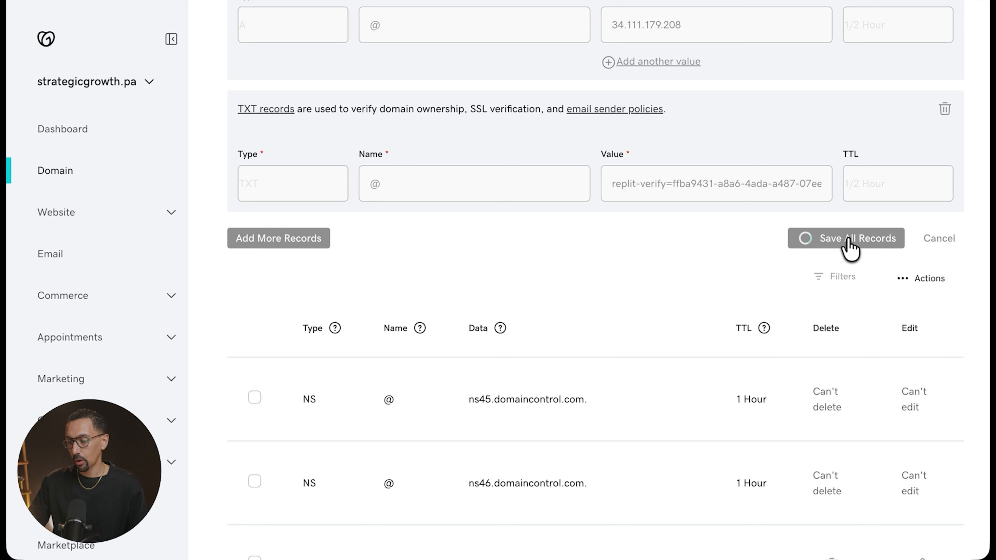
Step: Check the saved DNS records in GoDaddy, and link the domain in Replit
scroll(487, 245, "down", 2)
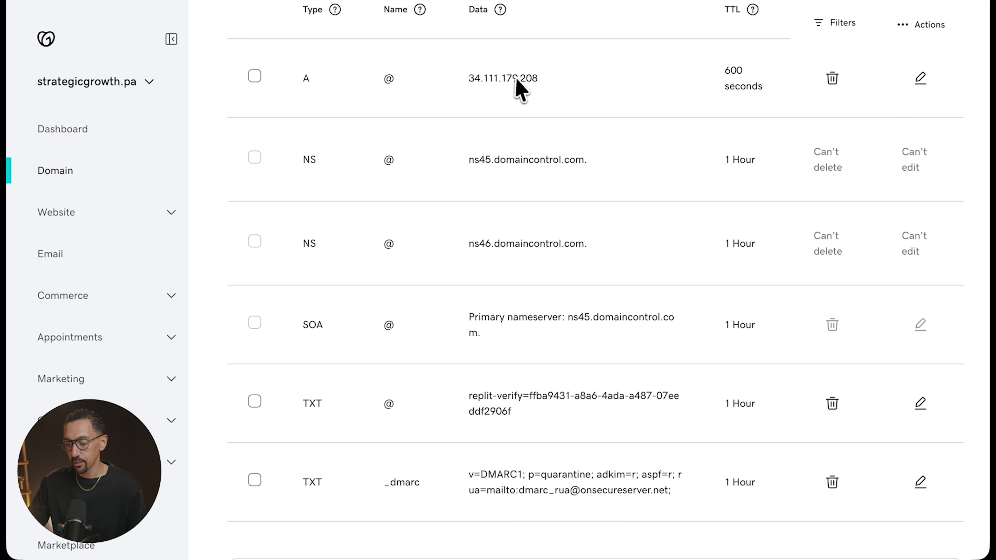
scroll(520, 87, "down", 3)
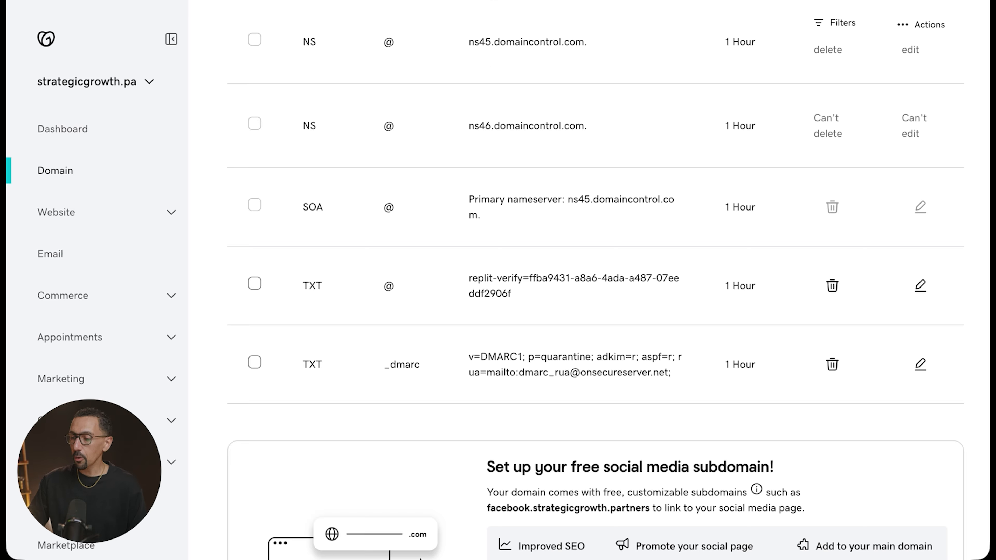
left_click(486, 1)
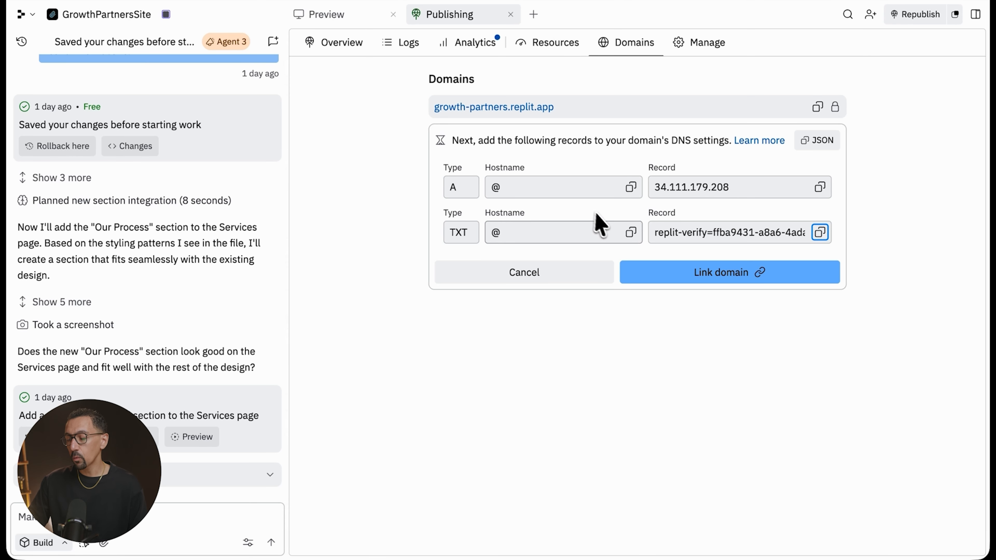
left_click(703, 281)
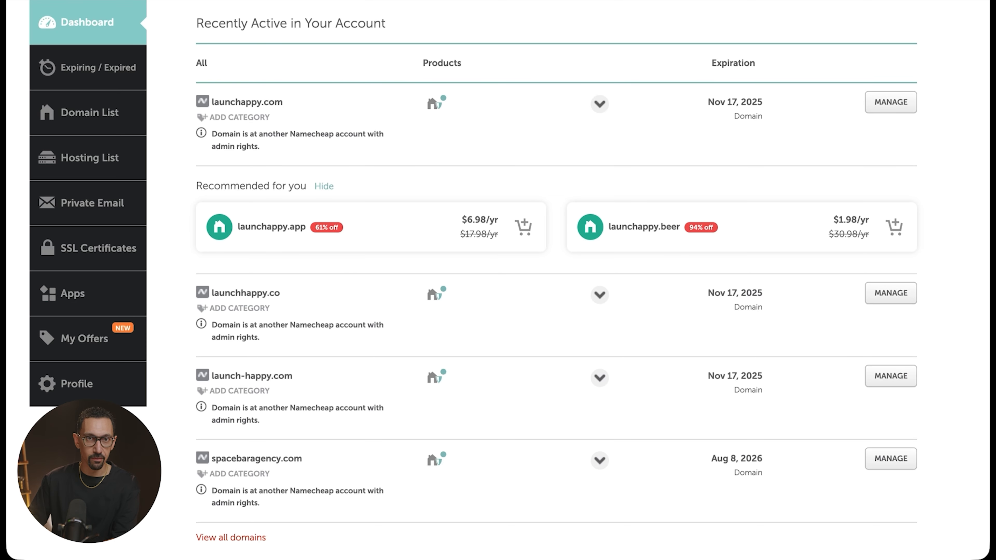
Step: Switch to Namecheap and open the advanced DNS settings of launchappy.com
left_click(890, 103)
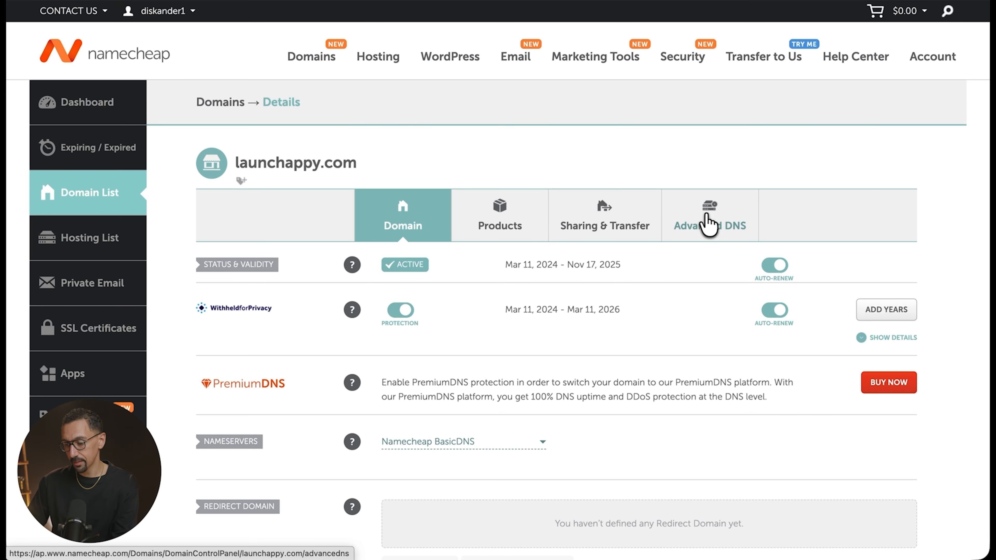
left_click(709, 224)
scroll(708, 223, "down", 10)
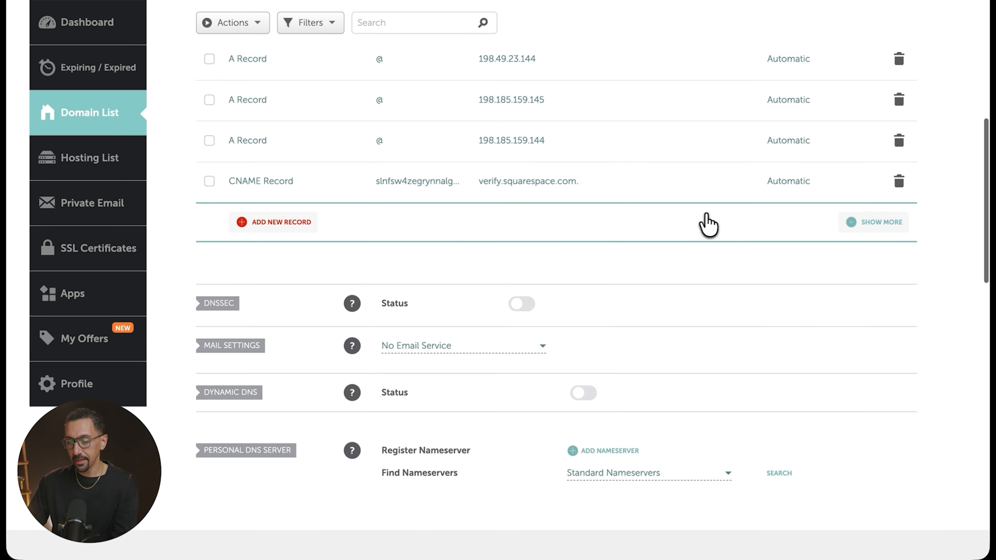
Step: Add a new A record to launchappy.com with host @ and IP address 34.111.179.208
left_click(274, 230)
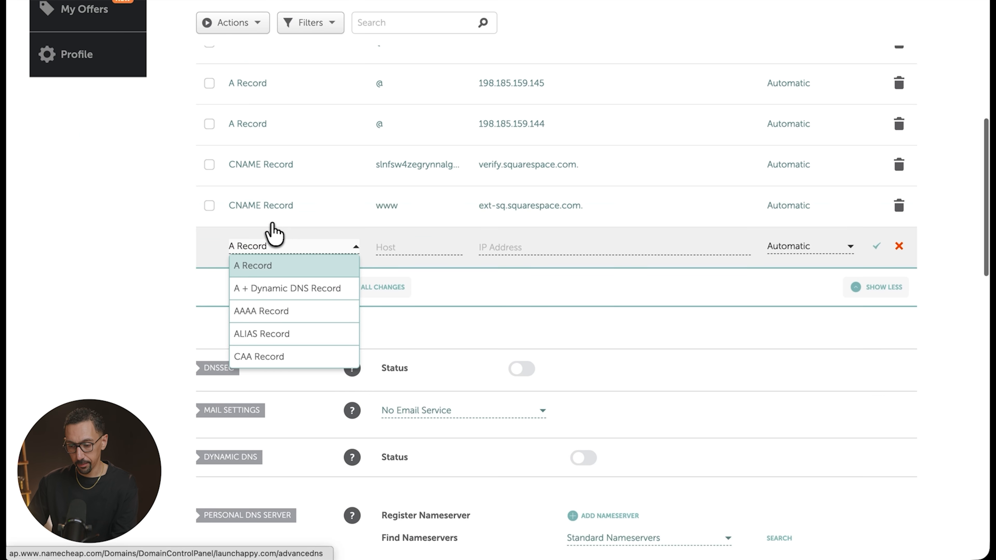
left_click(259, 272)
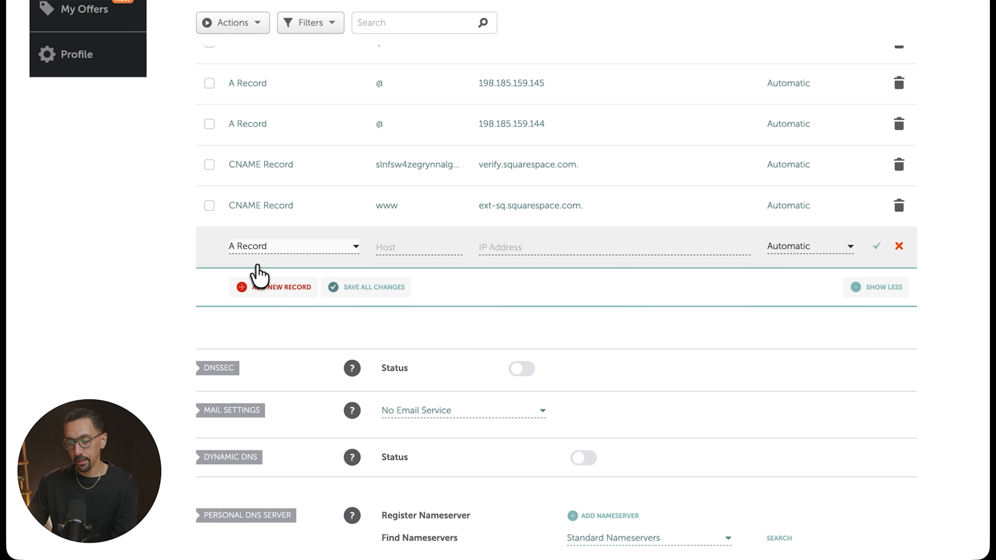
left_click(398, 248)
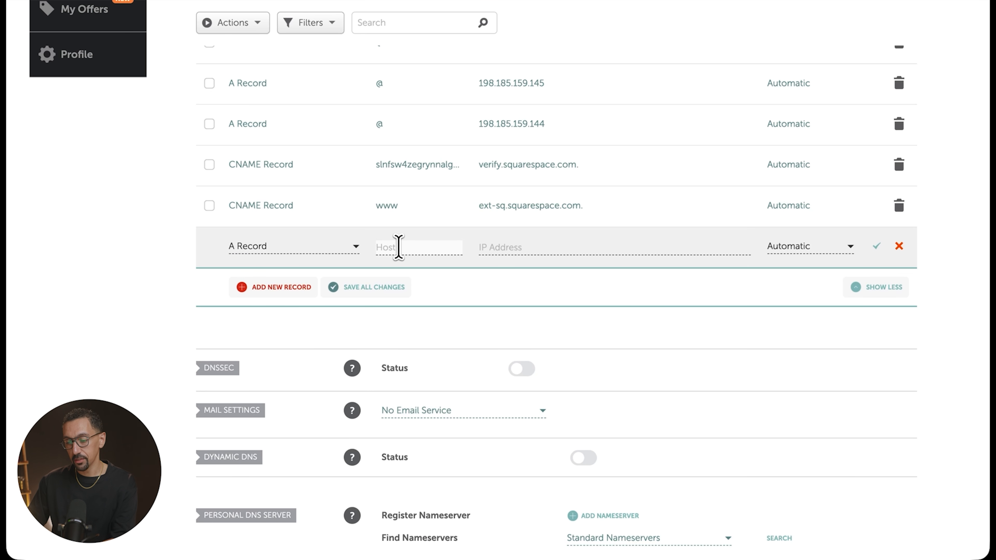
type("@")
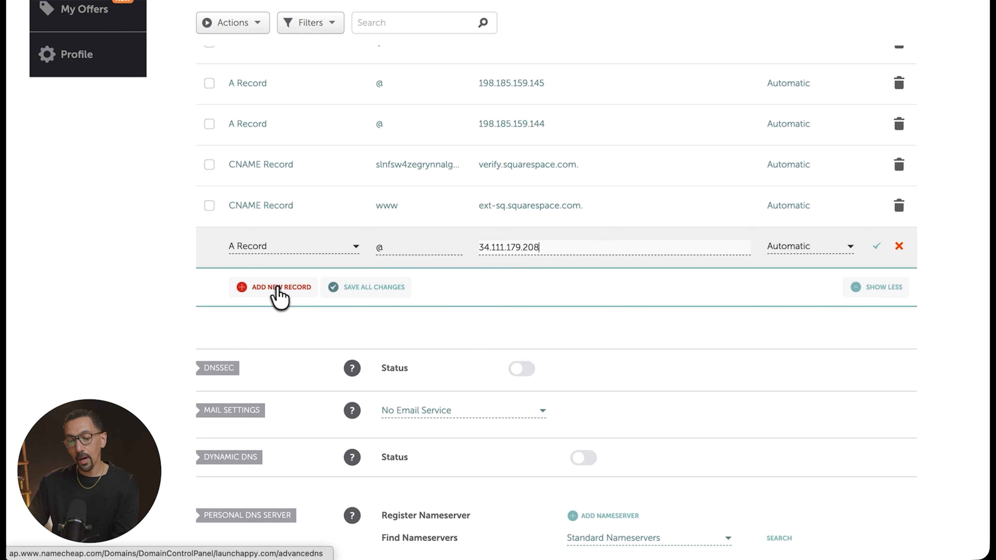
Step: Add a TXT record to launchappy.com with host @ and the Replit verification value
left_click(276, 288)
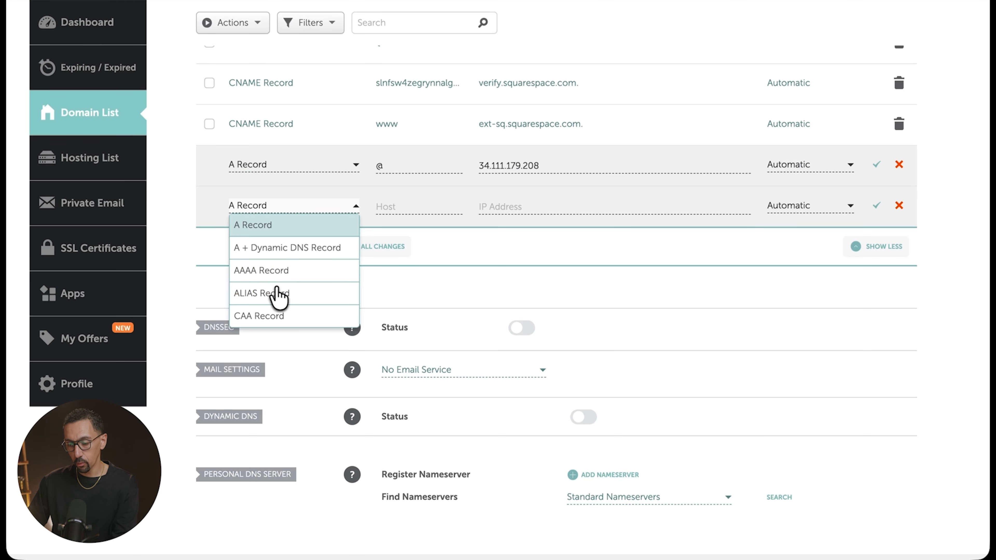
scroll(278, 297, "down", 5)
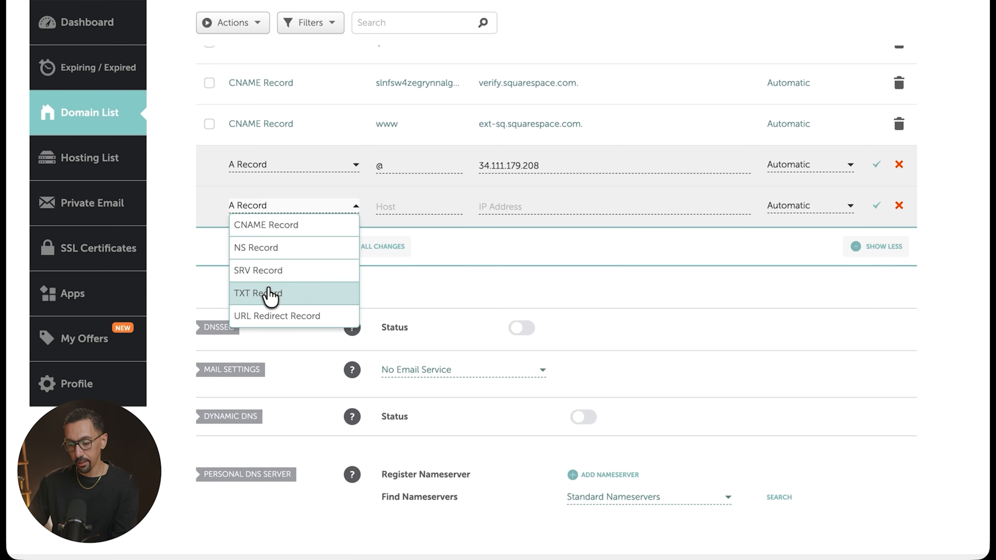
left_click(269, 295)
left_click(384, 208)
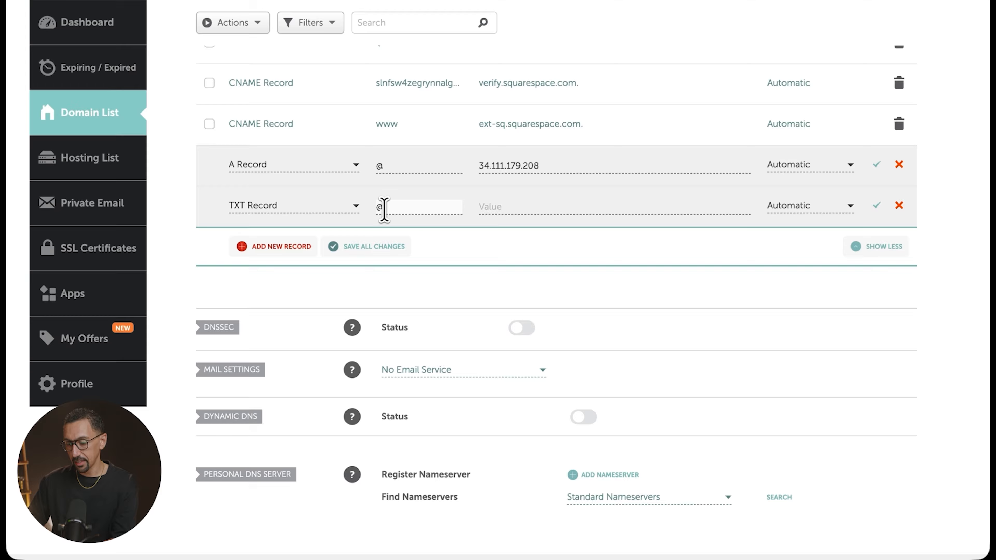
type("@")
key("Tab")
type("replit-verify=ffba9431-a8a6-4ada-a487-07eeddf2906f")
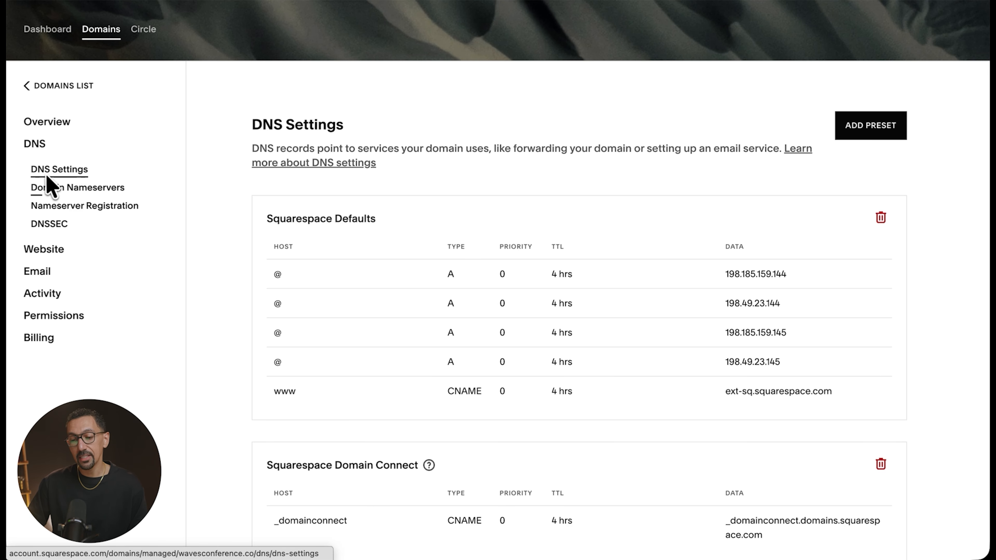
Step: Add a custom A record to the Squarespace domain's DNS settings with host @ and IP address 34.111.179.208
scroll(575, 304, "down", 1)
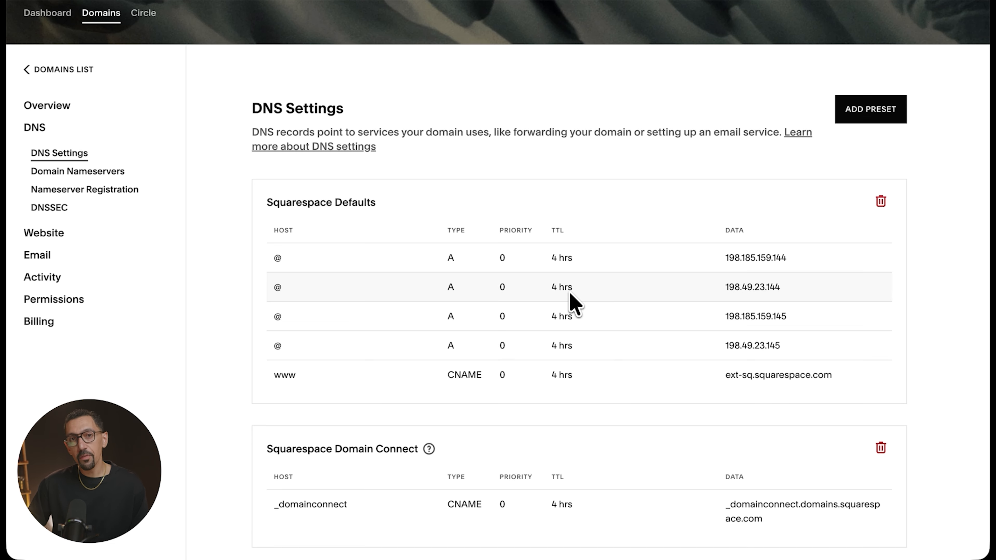
scroll(574, 304, "down", 15)
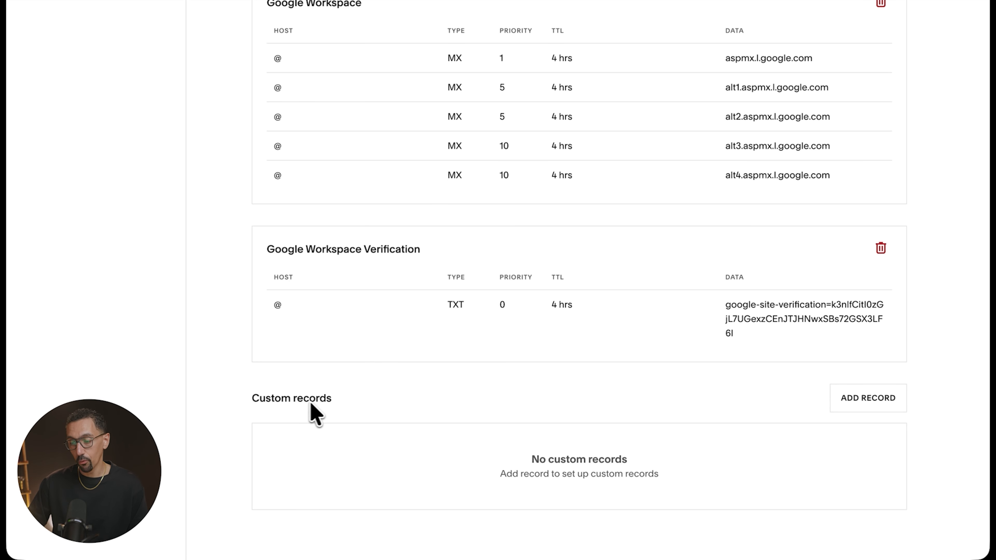
left_click(851, 404)
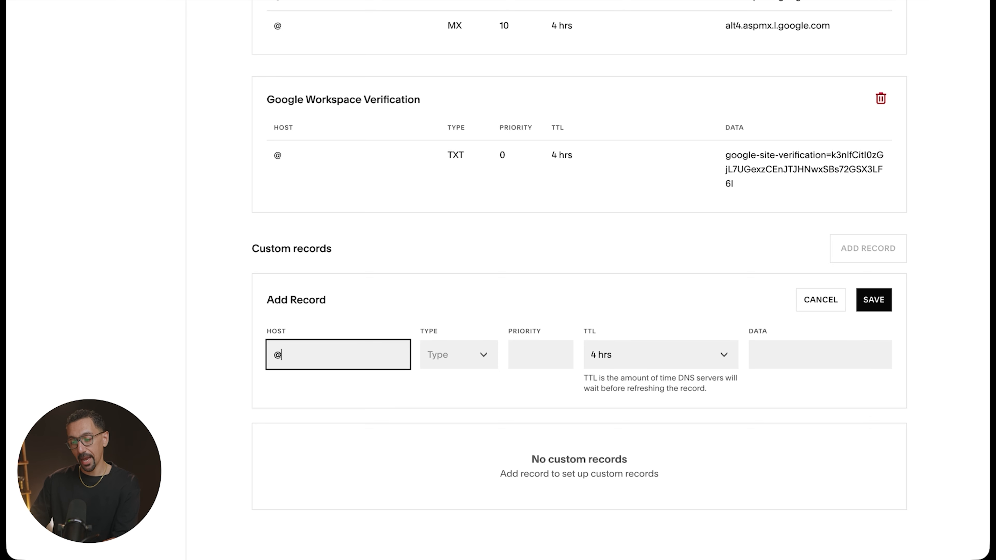
left_click(457, 355)
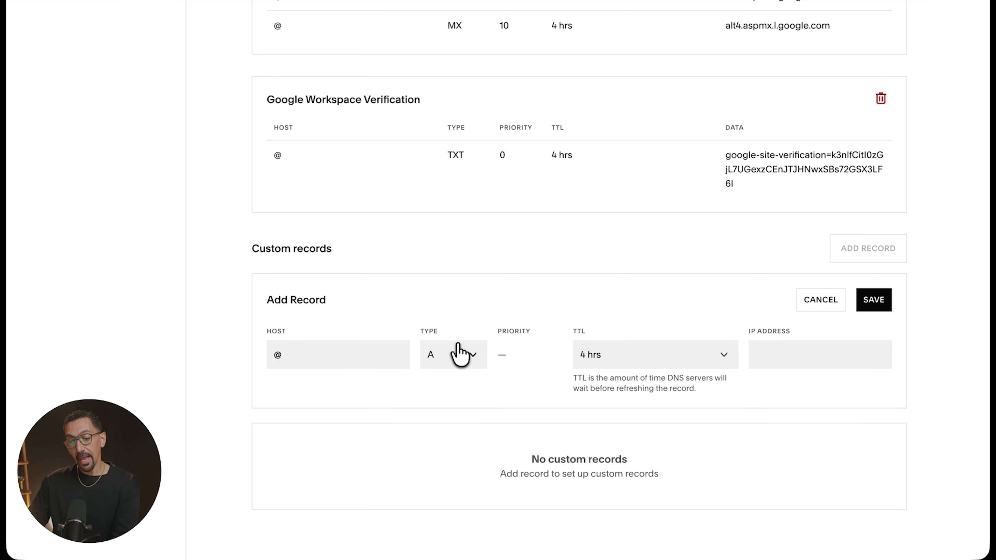
left_click(470, 357)
left_click(439, 360)
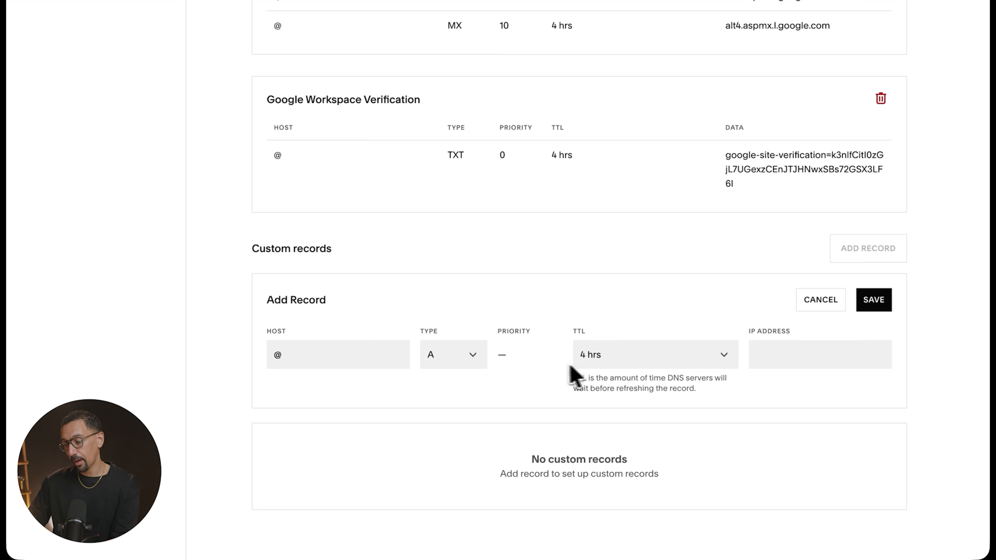
left_click(763, 354)
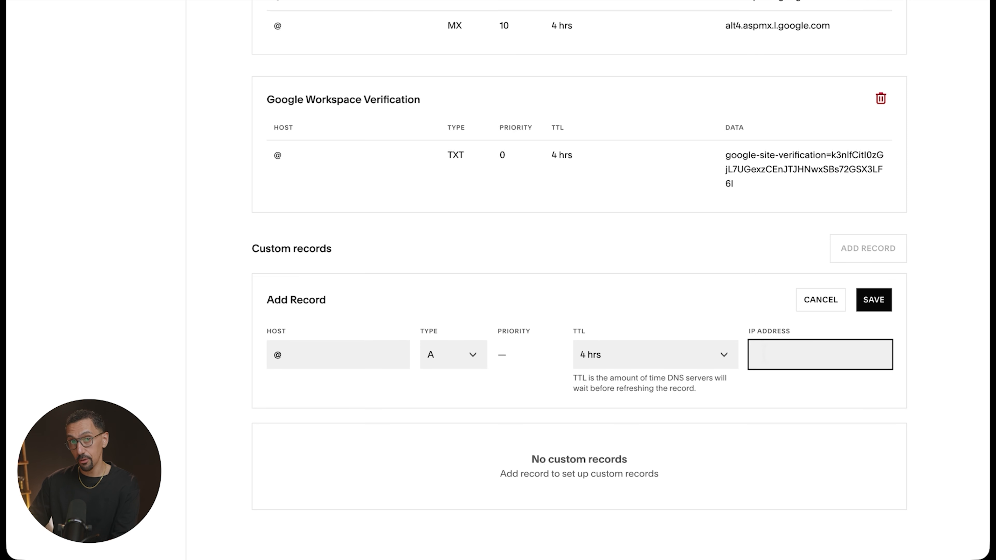
type("34.111.179.208")
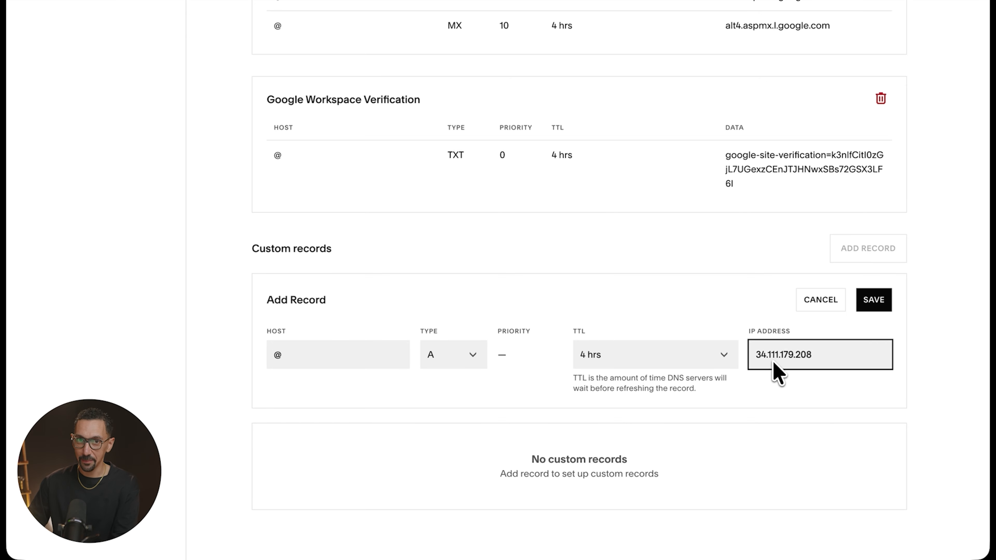
left_click(866, 306)
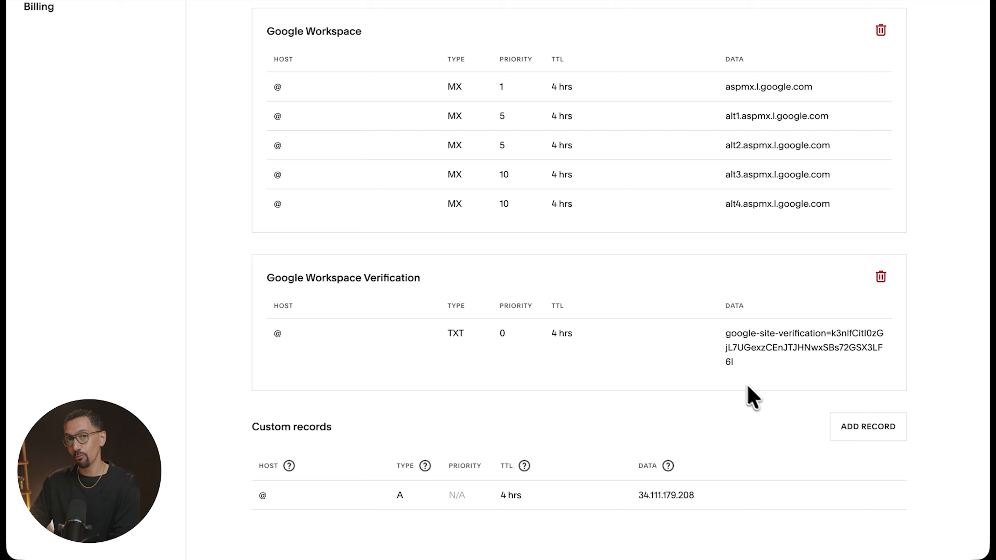
Step: Add a custom TXT record with host @ and paste the Replit verification token as its text, then save it
left_click(868, 426)
type("@")
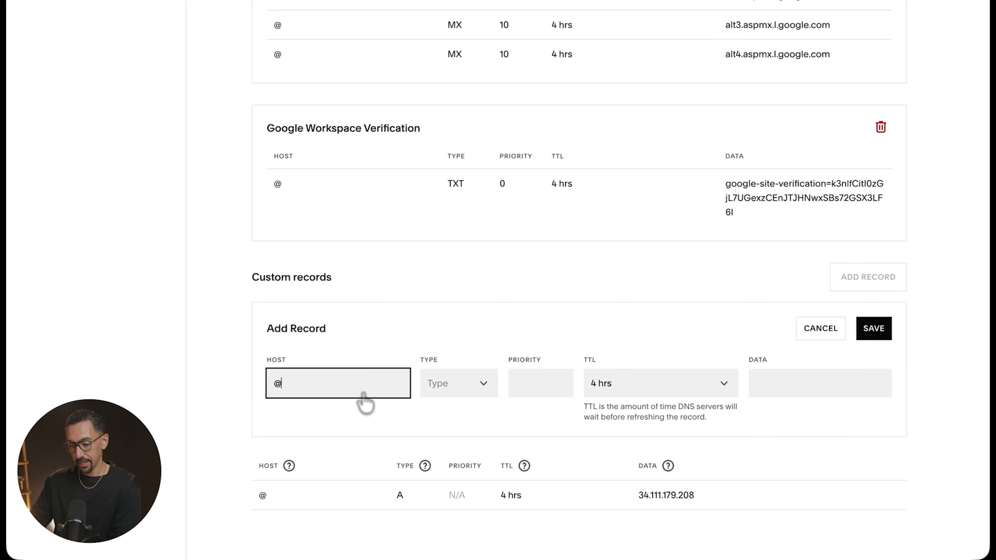
left_click(447, 388)
scroll(467, 389, "down", 5)
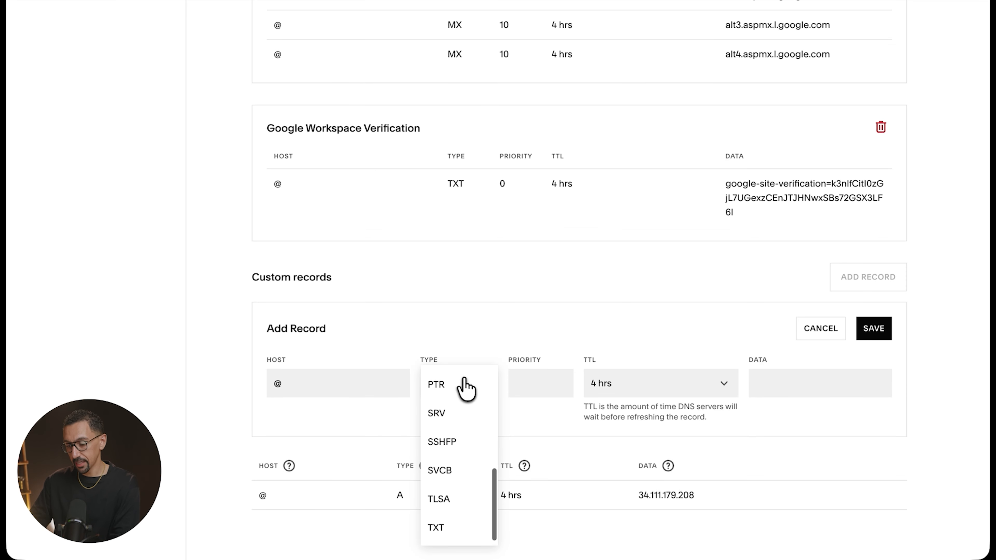
left_click(443, 528)
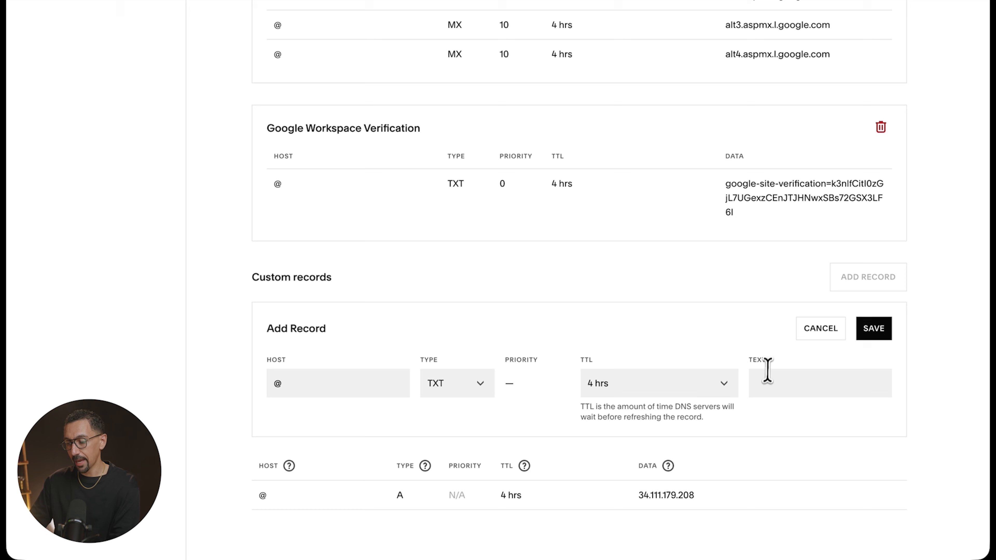
left_click(764, 383)
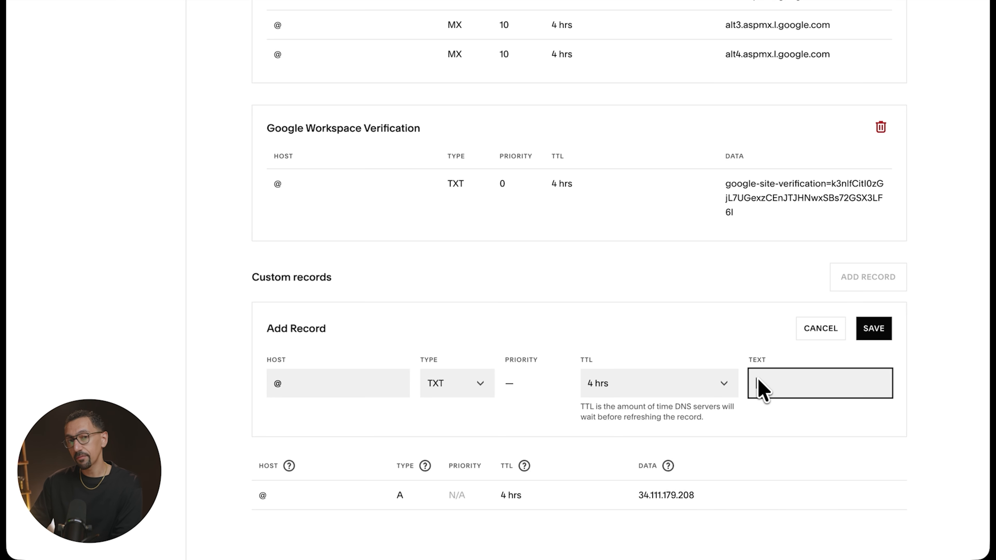
key("ctrl+v")
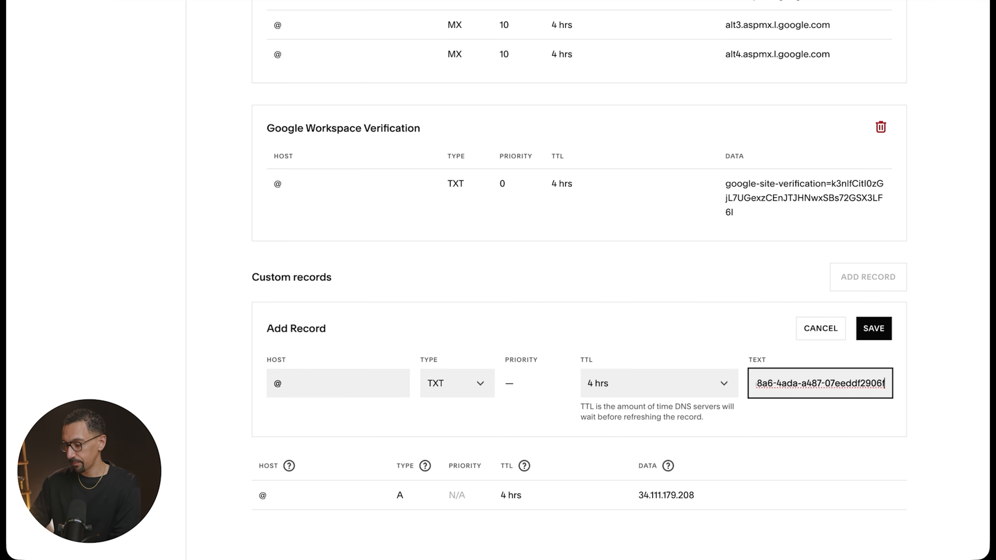
left_click(882, 330)
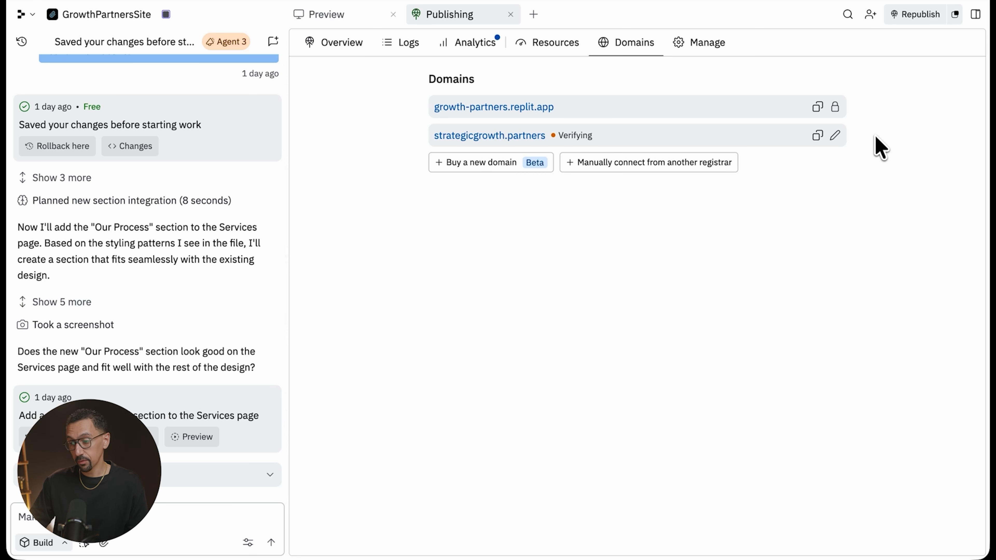
Step: Switch to Replit, check the verification status of strategicgrowth.partners in its domain details, and open the live site
left_click(835, 136)
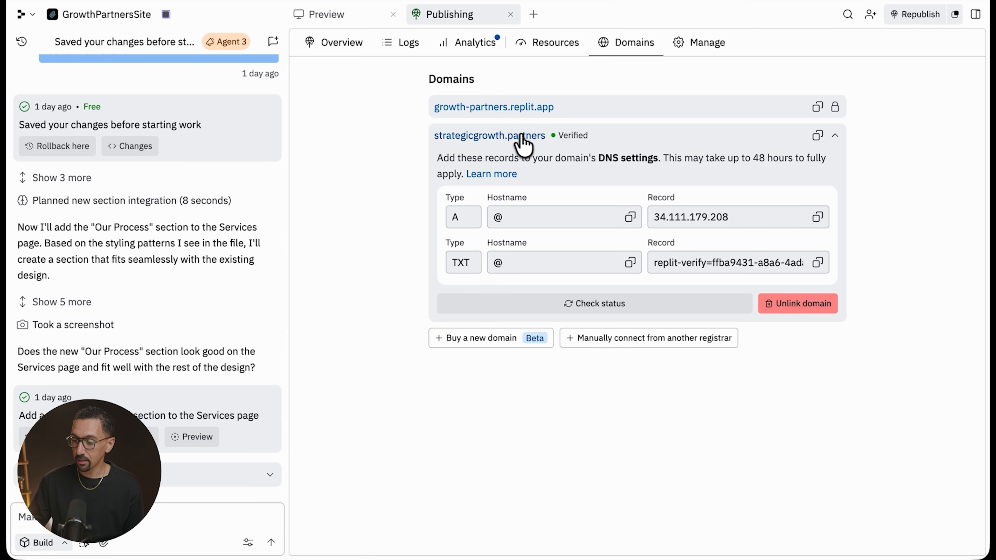
left_click(514, 135)
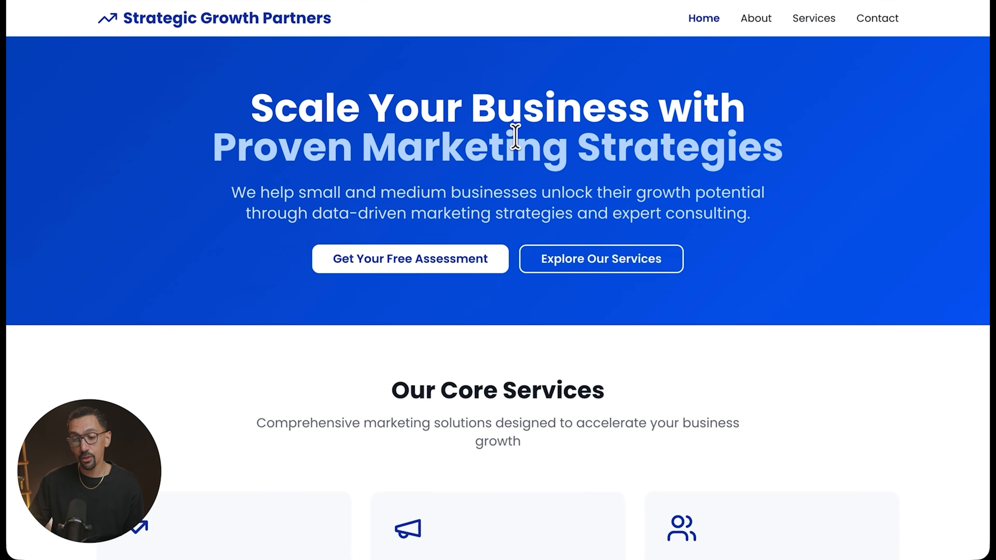